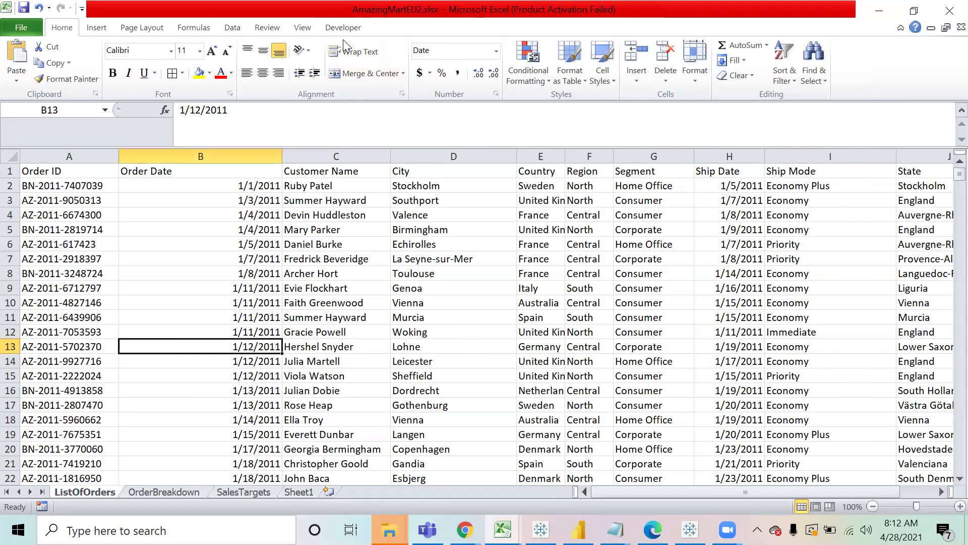
# - Look over the OrderBreakdown and SalesTargets sheets and return to the ListOfOrders sheet
pyautogui.click(165, 492)
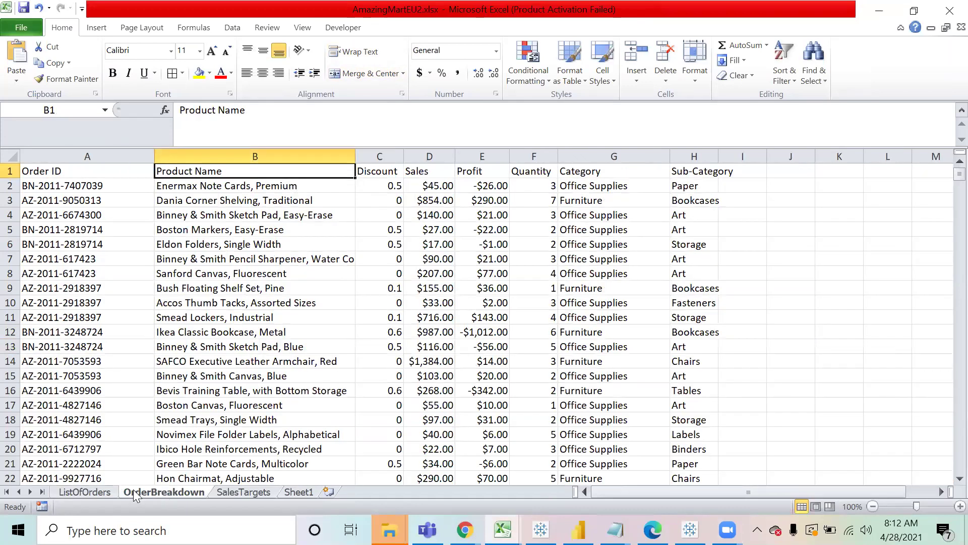
pyautogui.click(241, 493)
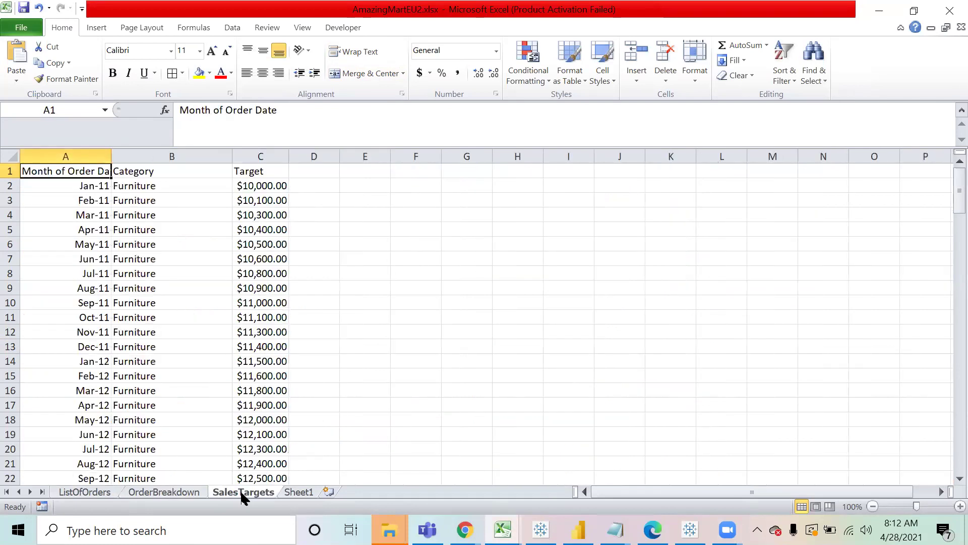
pyautogui.click(114, 492)
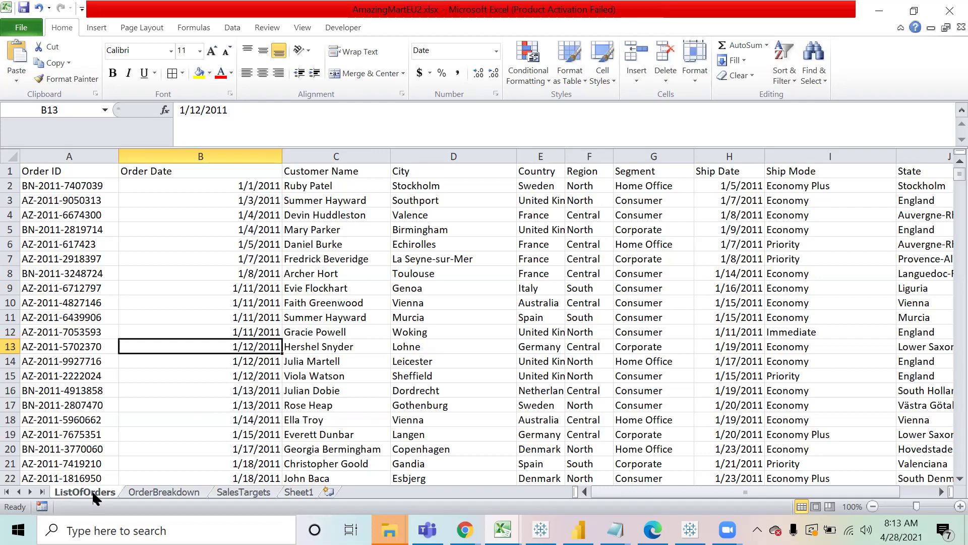
# - Examine the first order record in ListOfOrders field by field, from Order ID across to State
pyautogui.click(80, 372)
pyautogui.hotkey('ctrl', 'Up')
pyautogui.press('Down')
pyautogui.press('Right')
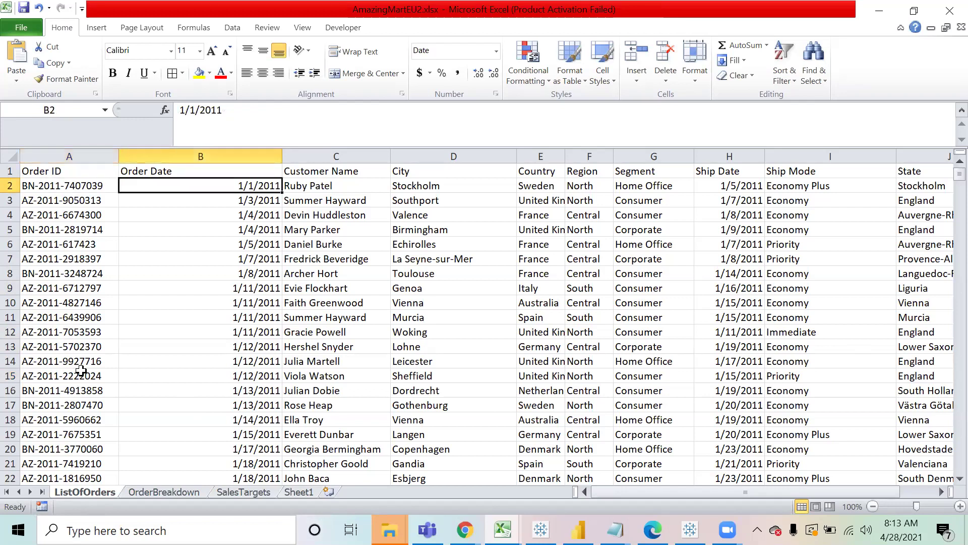
pyautogui.press('Right')
pyautogui.press('Right')
pyautogui.press('Right')
pyautogui.press('Right')
pyautogui.press('Right')
pyautogui.press('Right')
pyautogui.press('Right')
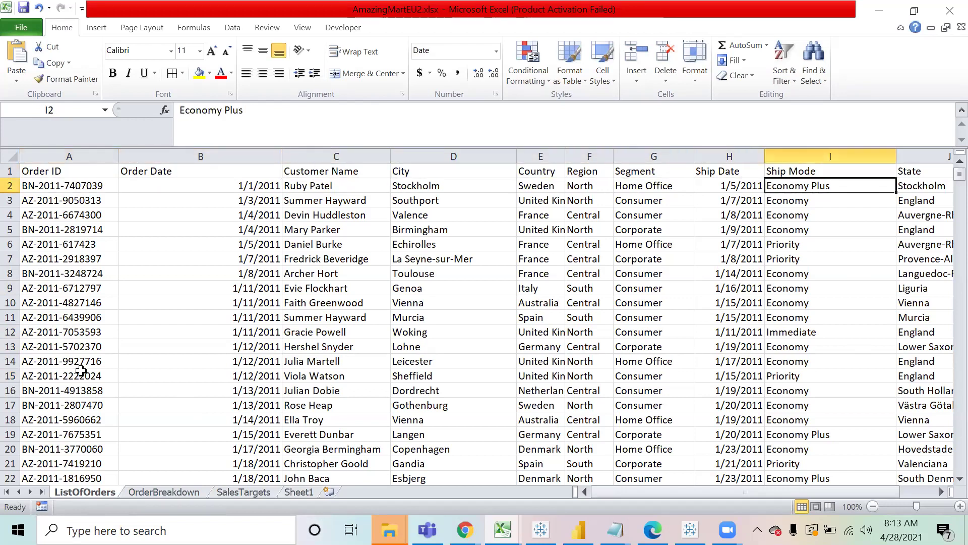
pyautogui.press('Right')
pyautogui.press('Home')
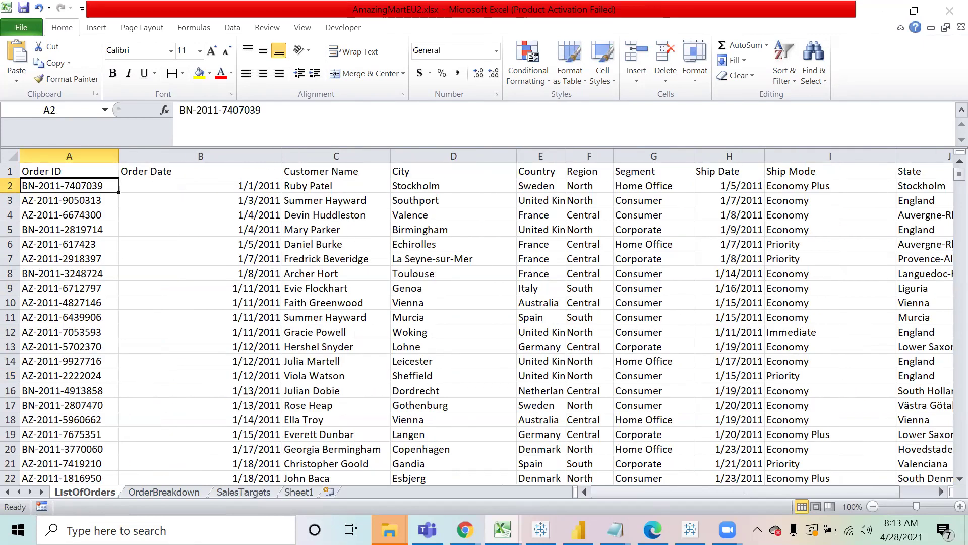
# - Examine the Order ID column in the OrderBreakdown sheet for orders that span several product lines
pyautogui.click(169, 487)
pyautogui.click(128, 263)
pyautogui.press('Up')
pyautogui.press('Up')
pyautogui.press('Up')
pyautogui.press('Up')
pyautogui.press('Up')
pyautogui.press('Up')
pyautogui.press('Down')
pyautogui.press('Down')
pyautogui.press('Down')
pyautogui.press('Down')
pyautogui.press('Up')
pyautogui.press('Up')
pyautogui.press('Up')
pyautogui.press('Up')
pyautogui.press('Down')
pyautogui.press('Down')
pyautogui.press('Down')
pyautogui.press('Down')
pyautogui.press('Down')
pyautogui.press('Down')
pyautogui.press('Down')
pyautogui.press('Down')
pyautogui.press('Down')
pyautogui.press('Up')
pyautogui.press('Up')
pyautogui.press('Up')
pyautogui.press('Up')
pyautogui.press('Up')
pyautogui.press('Right')
pyautogui.press('Left')
pyautogui.press('Down')
pyautogui.press('Down')
pyautogui.press('Down')
pyautogui.press('Down')
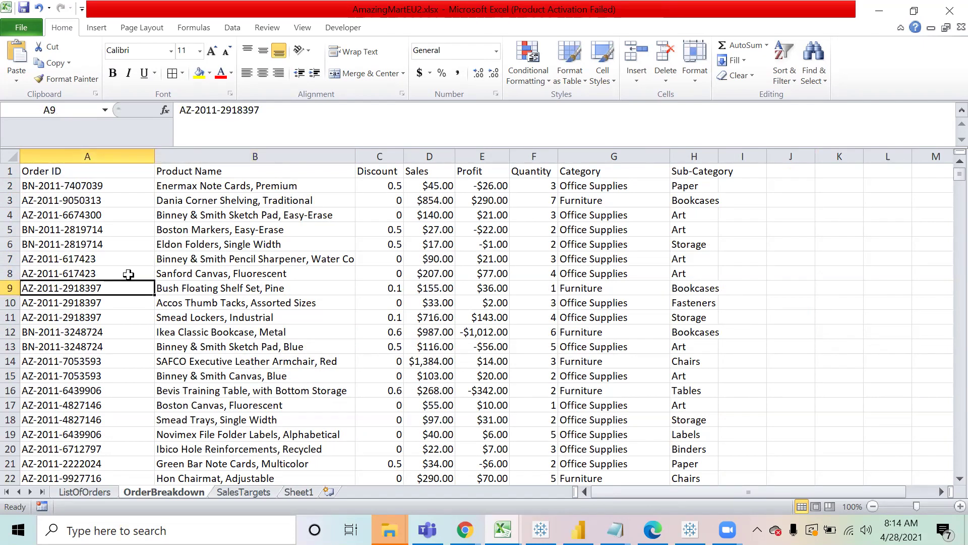
# - Select the three product lines of one order in OrderBreakdown, covering range A9:J11
pyautogui.hotkey('shift', 'Down')
pyautogui.hotkey('shift', 'Down')
pyautogui.hotkey('shift', 'Right')
pyautogui.hotkey('shift', 'Right')
pyautogui.hotkey('shift', 'Right')
pyautogui.hotkey('shift', 'Right')
pyautogui.hotkey('shift', 'Right')
pyautogui.hotkey('shift', 'Right')
pyautogui.hotkey('shift', 'Right')
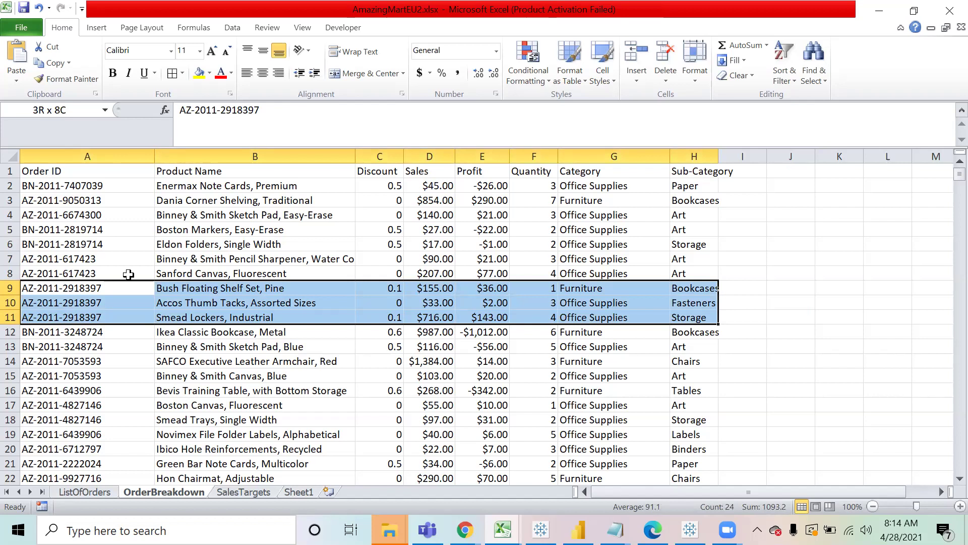
pyautogui.hotkey('shift', 'Right')
pyautogui.hotkey('shift', 'Right')
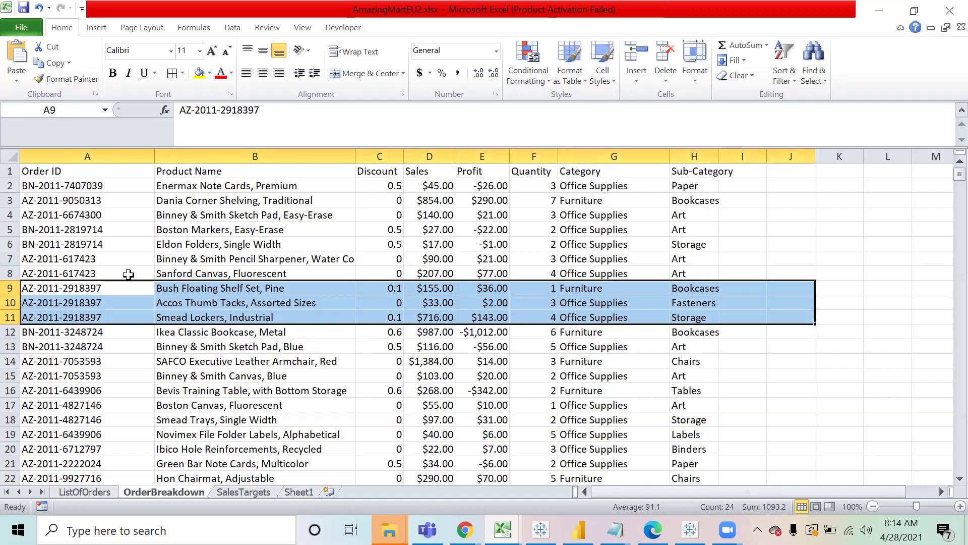
# - Examine the month, category and target values in the first rows of the SalesTargets sheet
pyautogui.click(245, 492)
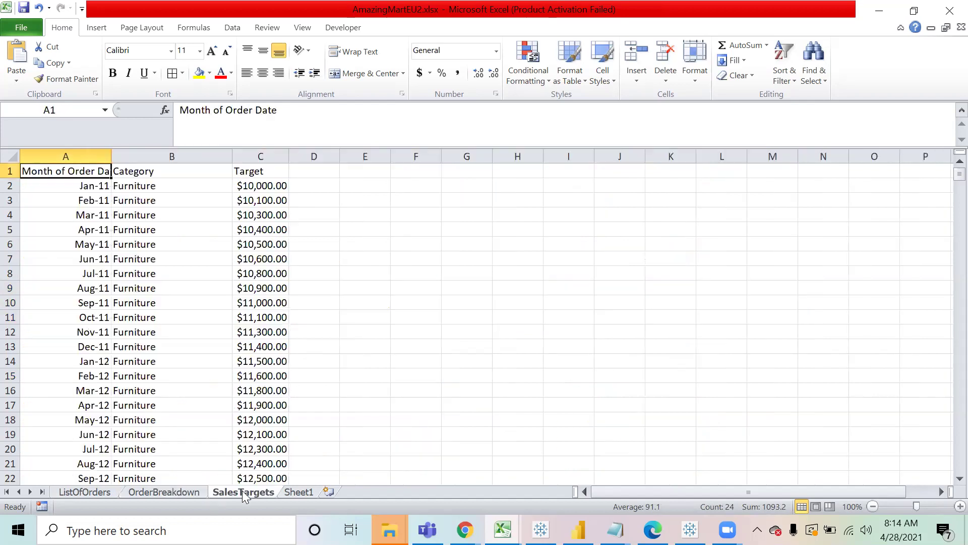
pyautogui.click(160, 271)
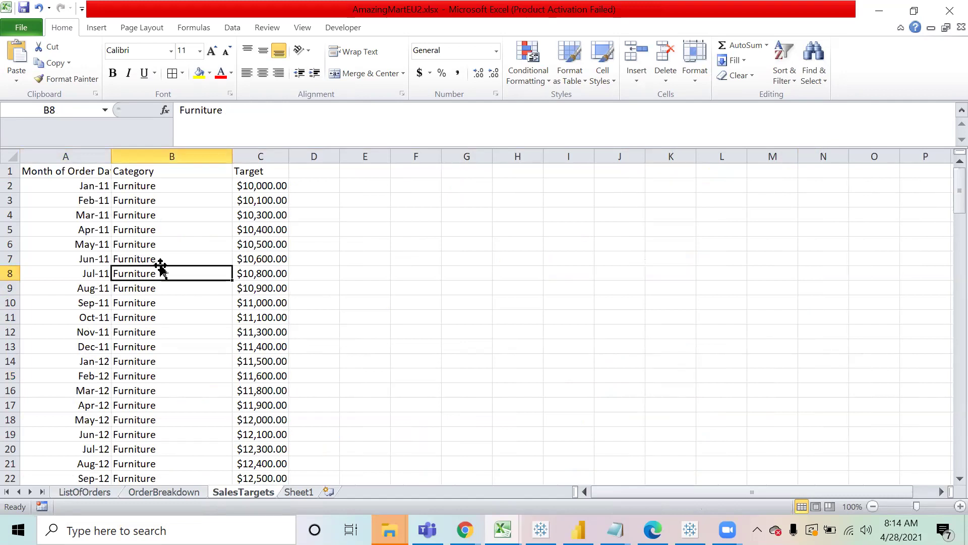
pyautogui.press('Left')
pyautogui.press('Up')
pyautogui.hotkey('ctrl', 'Up')
pyautogui.press('Down')
pyautogui.press('Right')
pyautogui.press('Right')
pyautogui.press('Left')
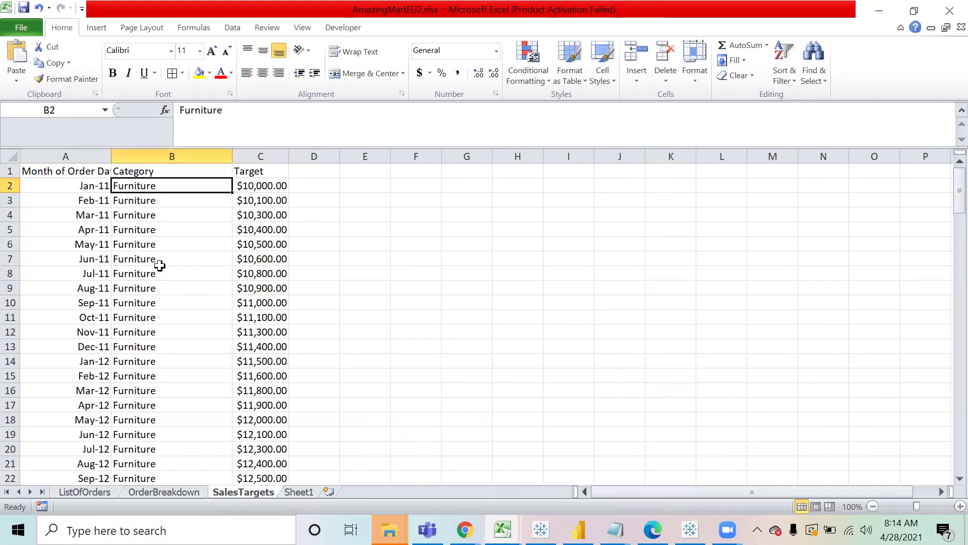
pyautogui.press('Down')
pyautogui.press('Left')
pyautogui.press('Right')
pyautogui.press('Right')
pyautogui.press('Right')
pyautogui.press('Left')
pyautogui.press('Down')
pyautogui.press('Left')
pyautogui.press('Left')
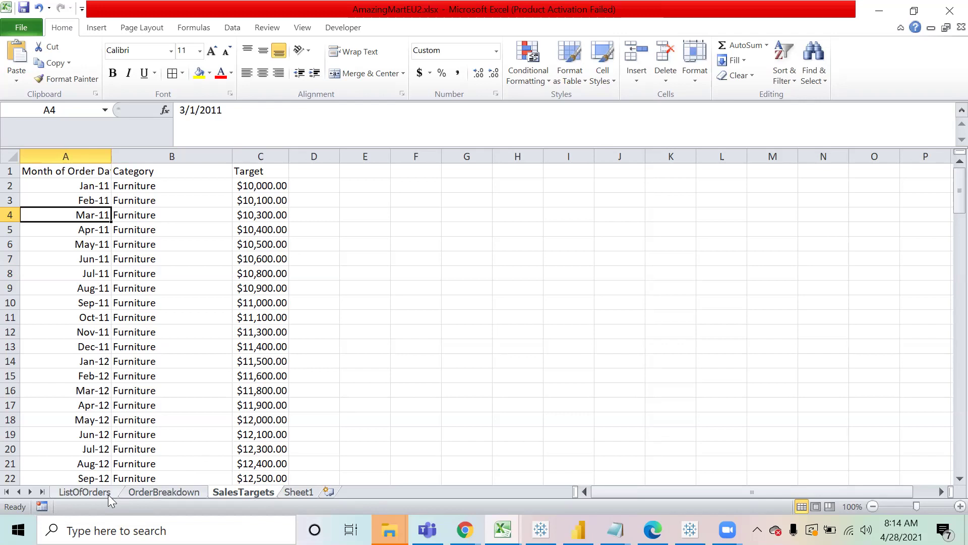
# - Highlight the whole Country column in the ListOfOrders sheet
pyautogui.click(85, 492)
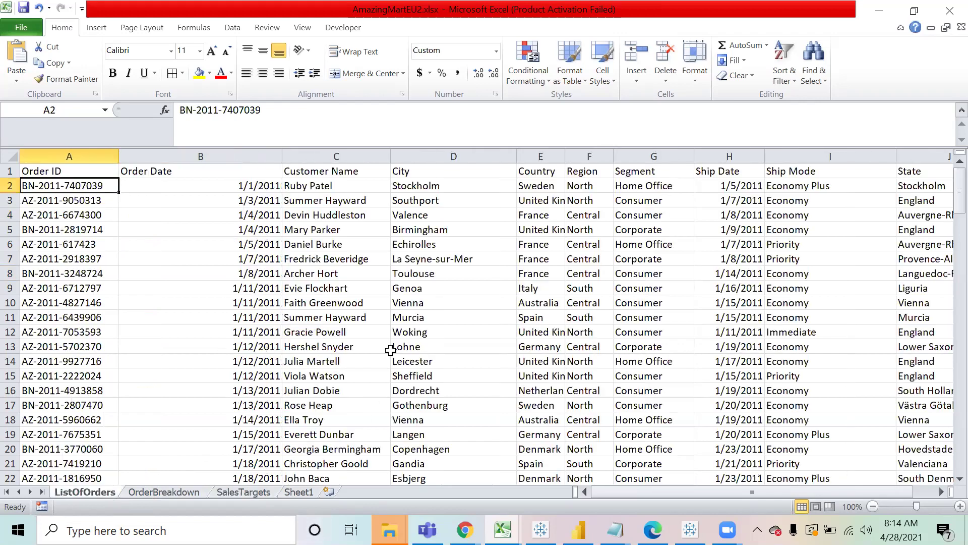
pyautogui.click(532, 154)
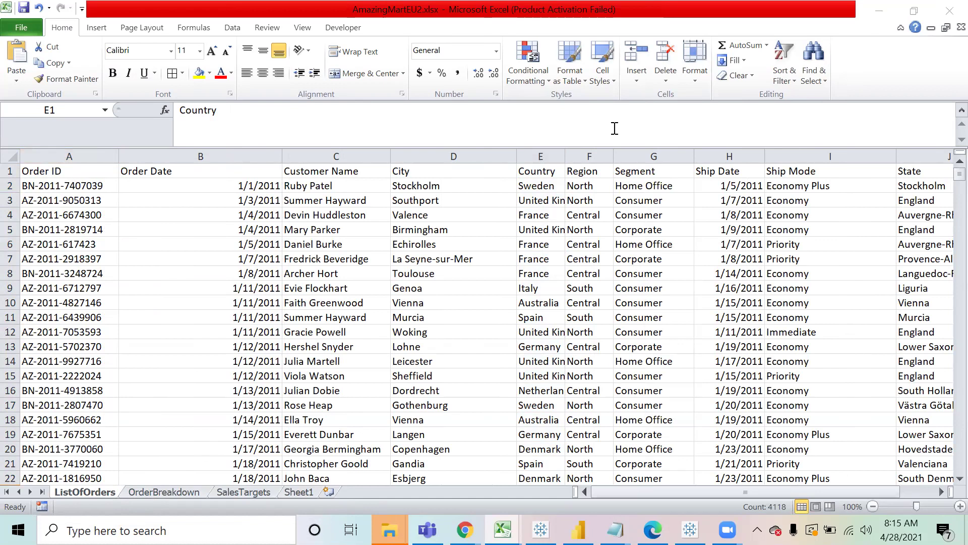
pyautogui.hotkey('ctrl', 'shift', 'Down')
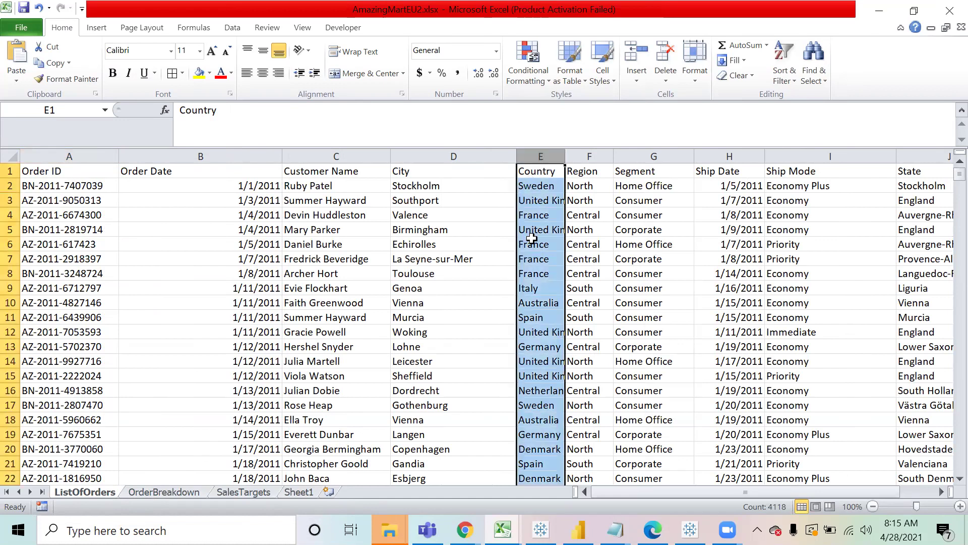
pyautogui.click(532, 255)
pyautogui.click(533, 319)
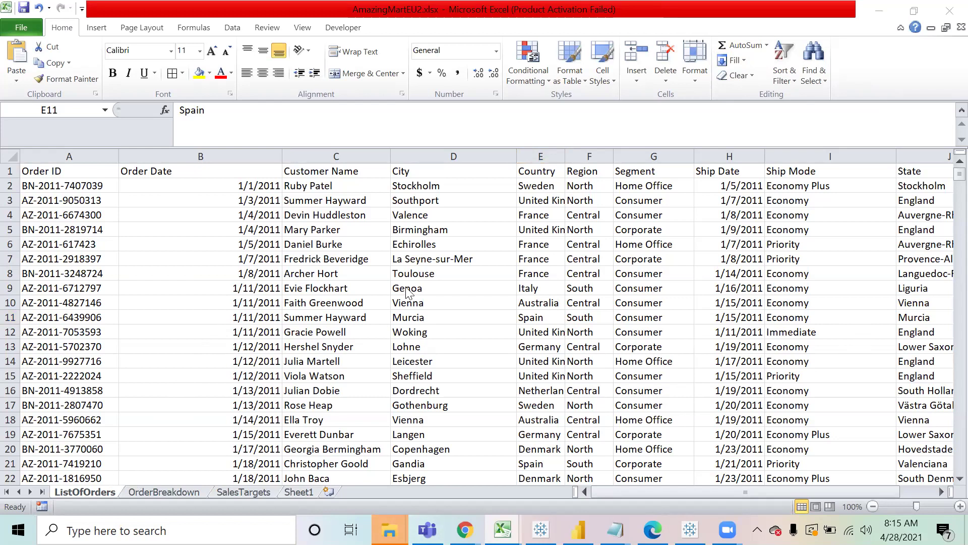
pyautogui.click(540, 153)
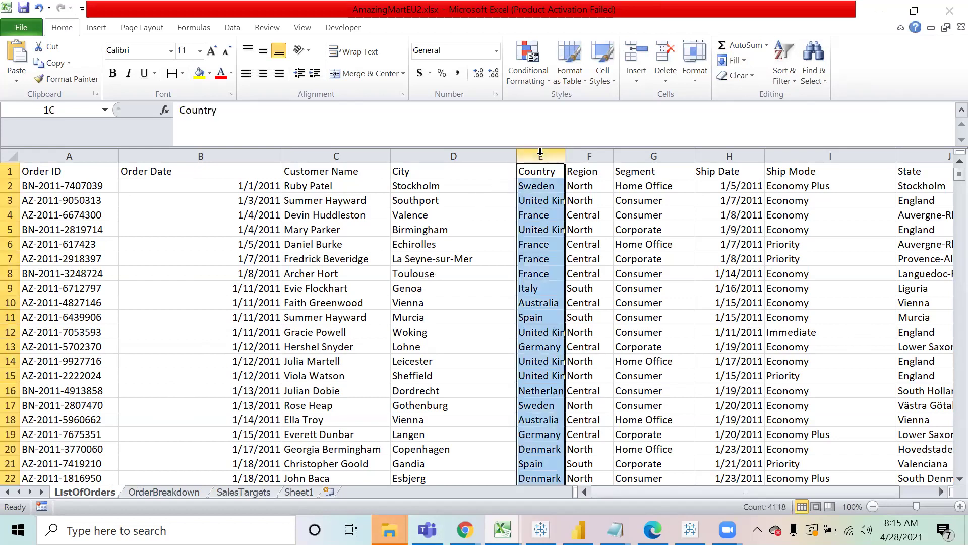
# - Highlight the Sales column in OrderBreakdown and compare it with the Country column in ListOfOrders
pyautogui.click(157, 493)
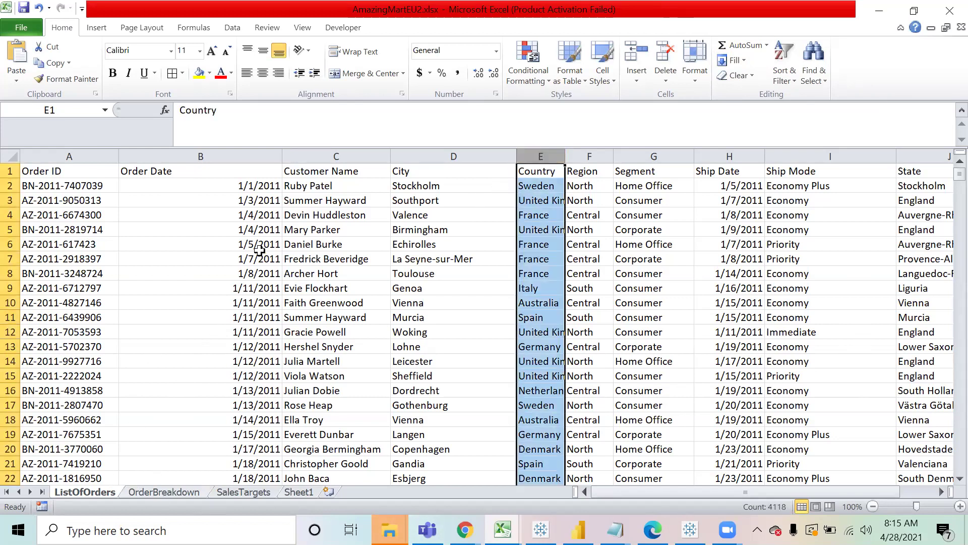
pyautogui.click(422, 167)
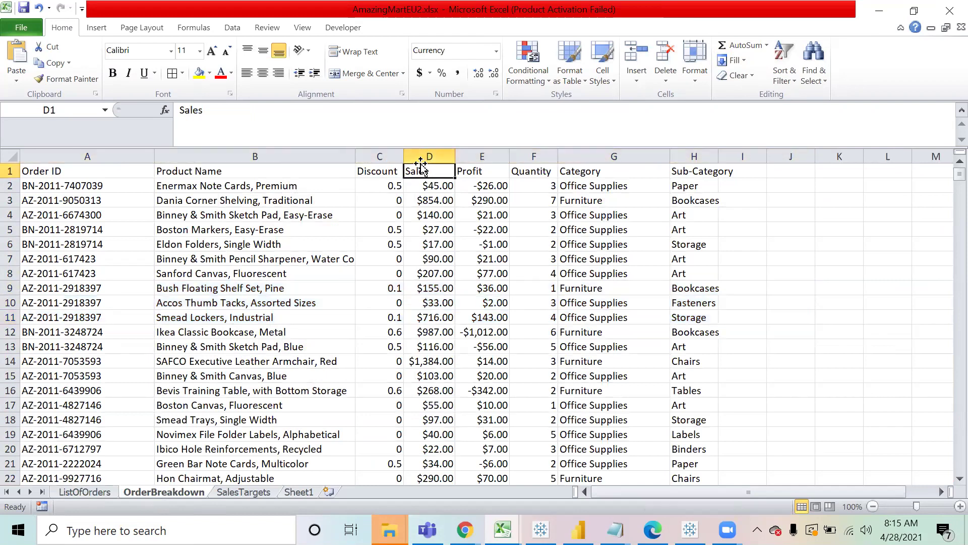
pyautogui.hotkey('ctrl', 'shift', 'Down')
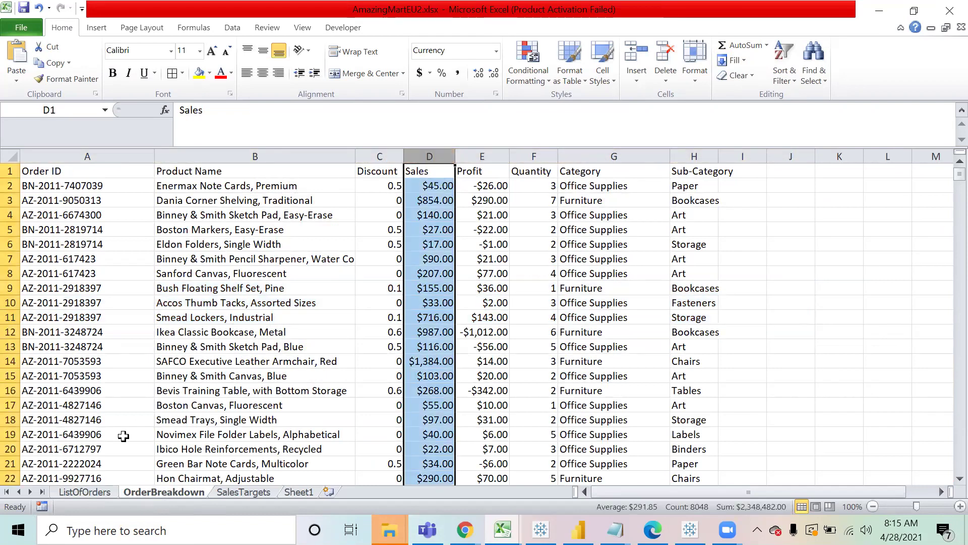
pyautogui.click(85, 492)
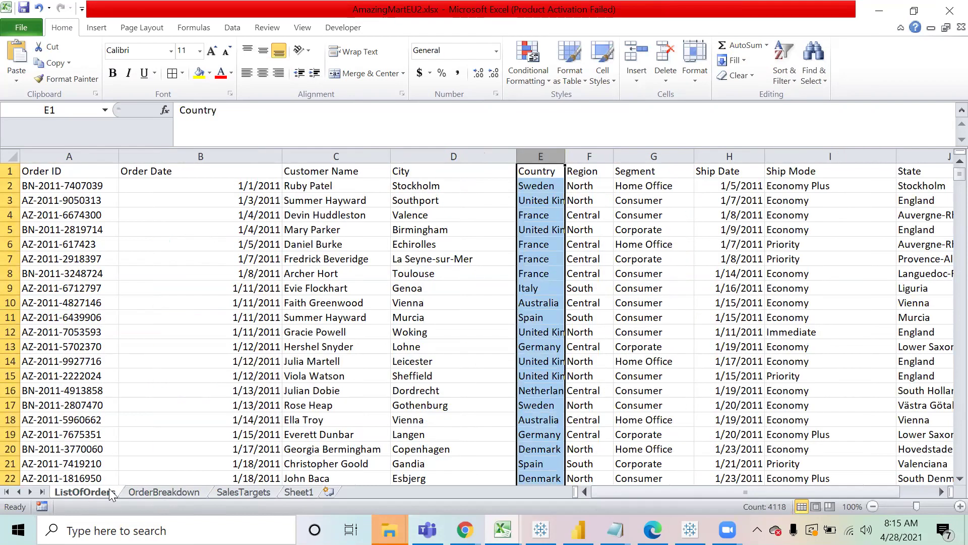
pyautogui.click(153, 490)
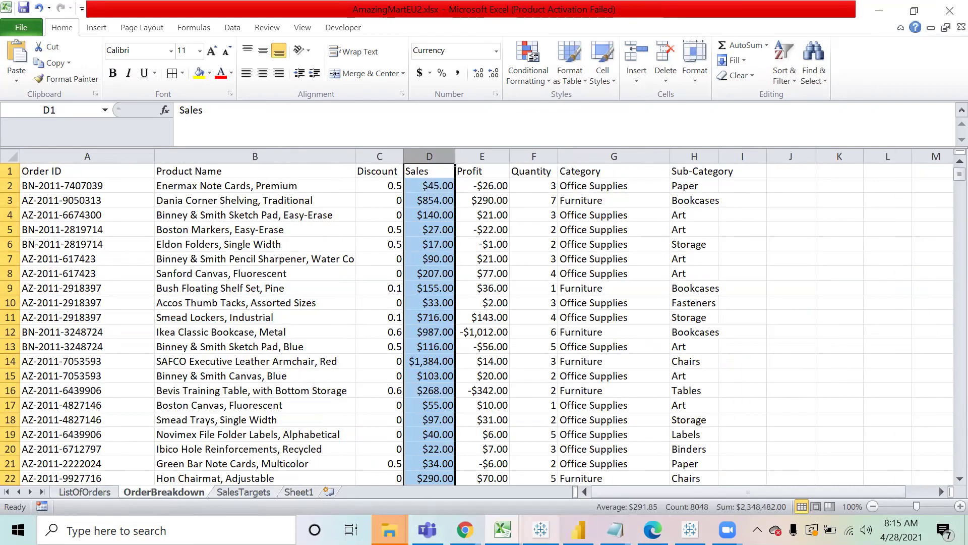
pyautogui.click(309, 345)
# - Switch to Tableau Public, create a new workbook and maximize its window
pyautogui.hotkey('alt', 'Tab')
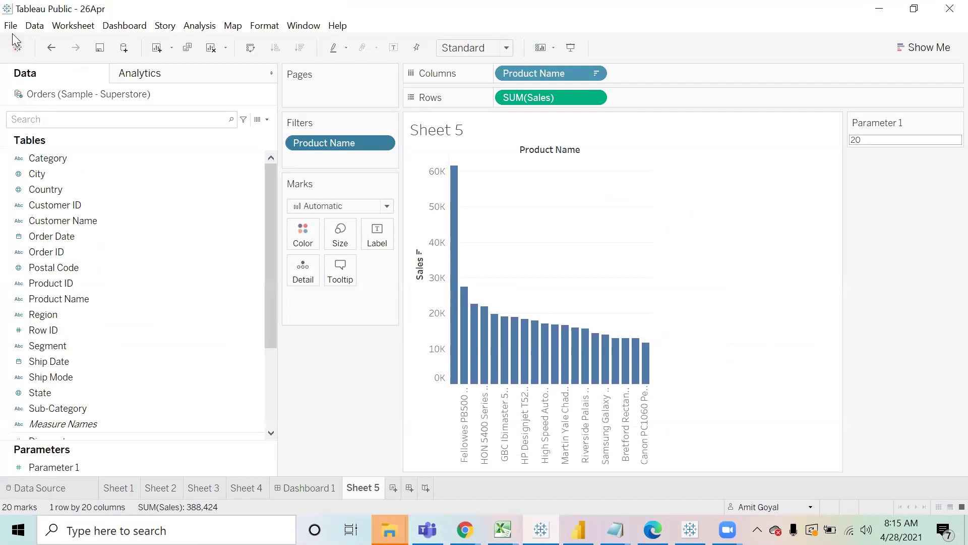
pyautogui.hotkey('alt', 'f')
pyautogui.press('Right')
pyautogui.press('Left')
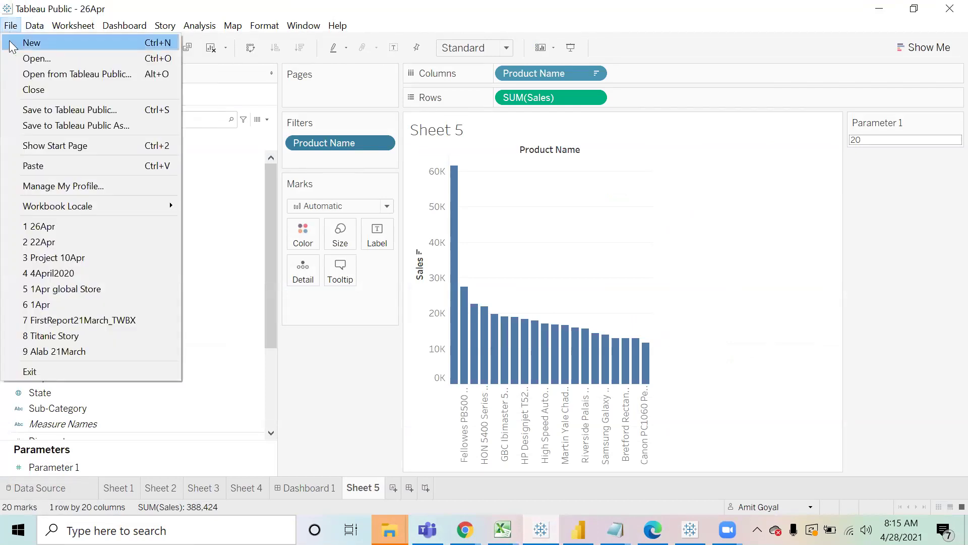
pyautogui.press('Escape')
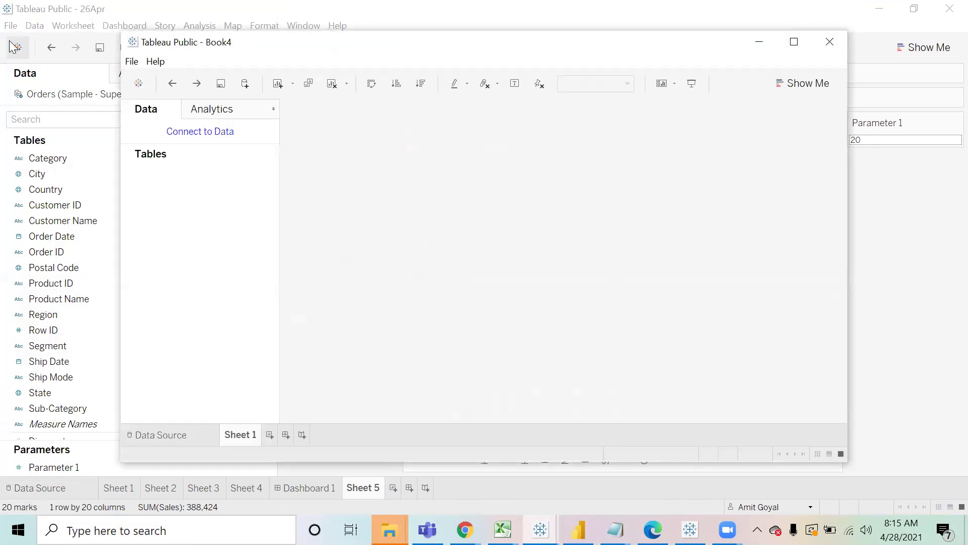
pyautogui.doubleClick(733, 49)
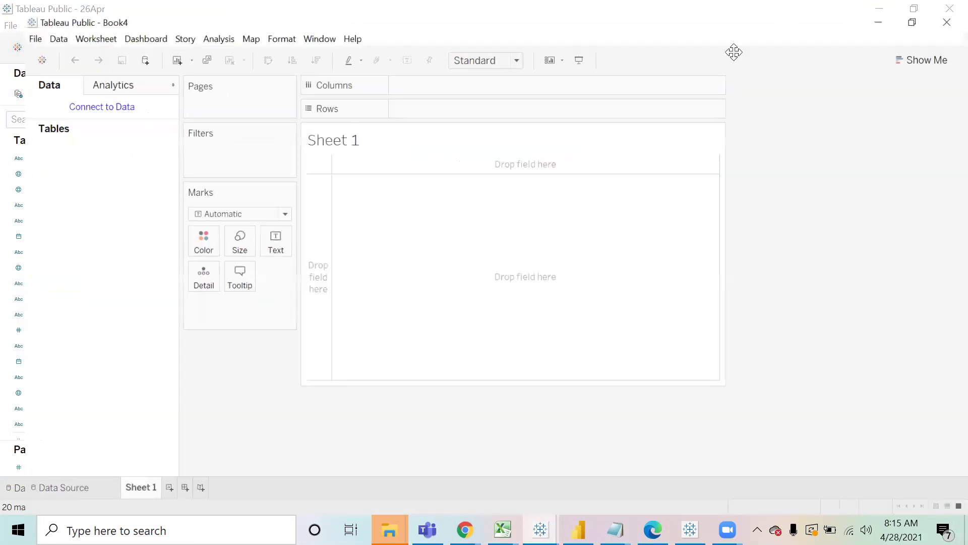
# - Connect the new workbook to the AmazingMartEU2 Microsoft Excel file in the Ericsson folder
pyautogui.click(99, 99)
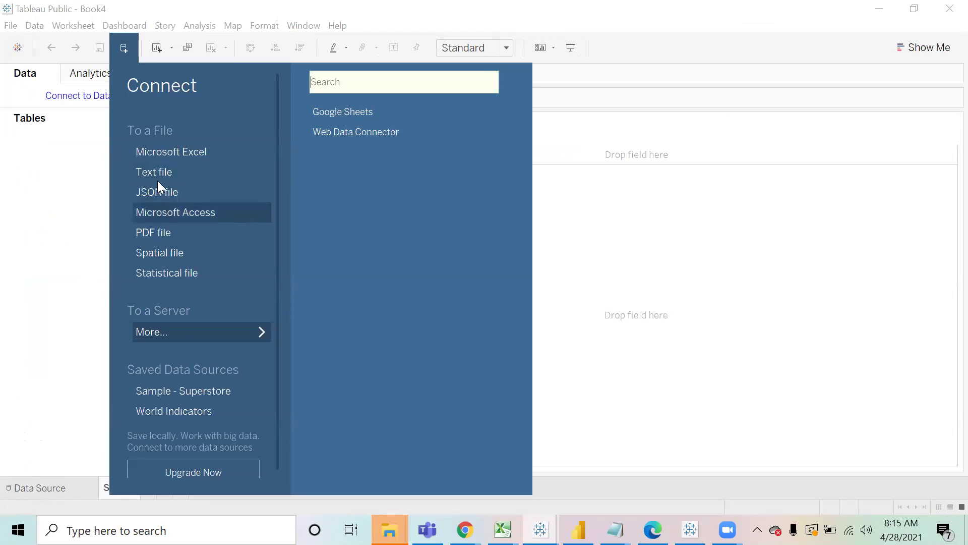
pyautogui.click(156, 158)
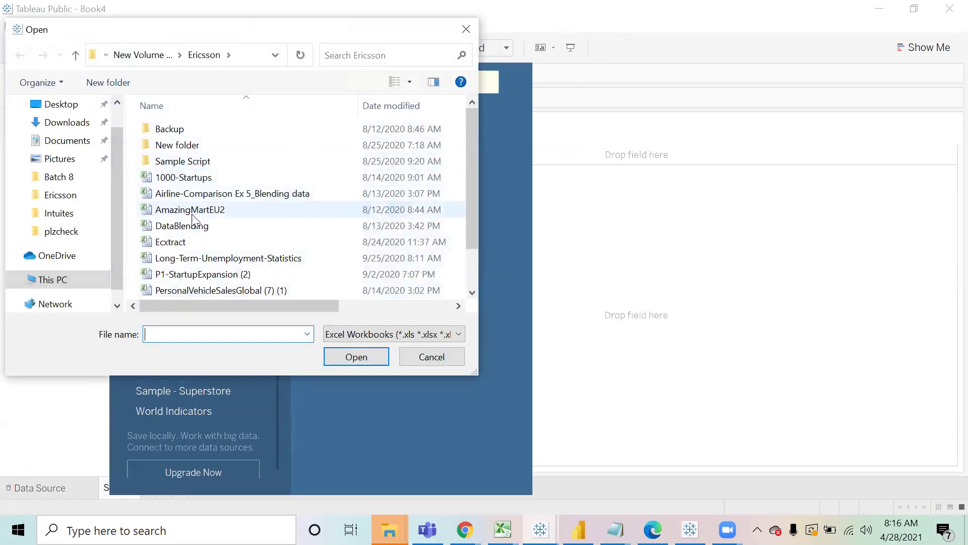
pyautogui.click(191, 212)
pyautogui.click(353, 356)
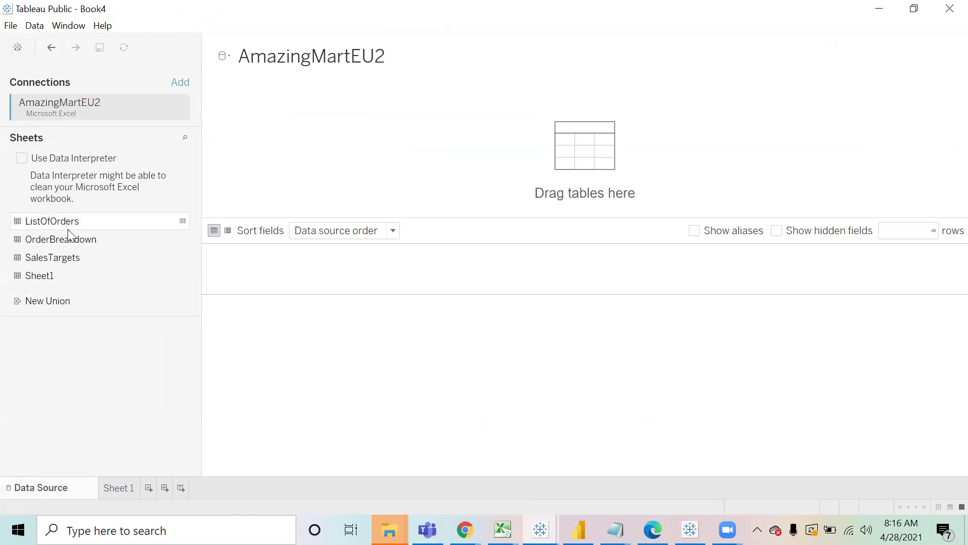
# - Add ListOfOrders to the data source and join OrderBreakdown to it inside the same logical table
pyautogui.moveTo(77, 221); pyautogui.dragTo(263, 150)
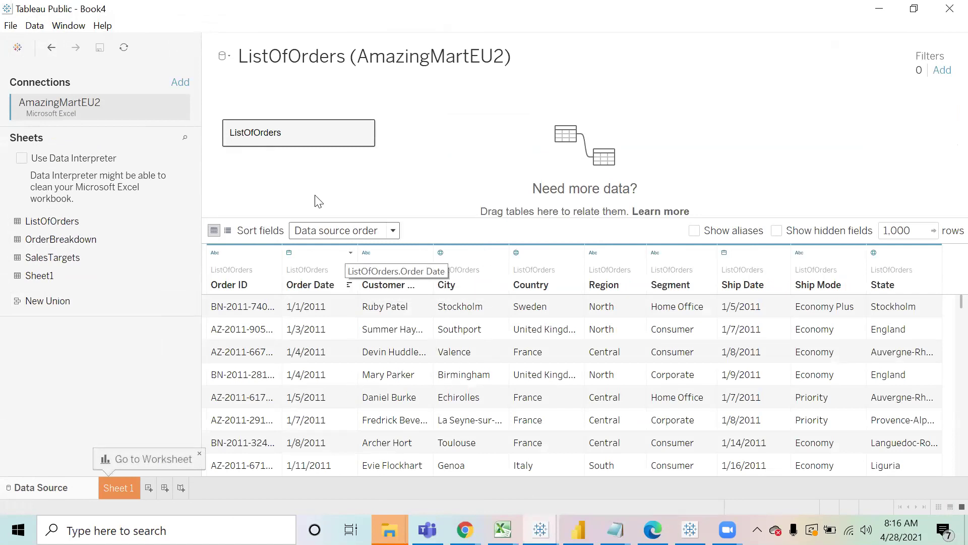
pyautogui.doubleClick(283, 135)
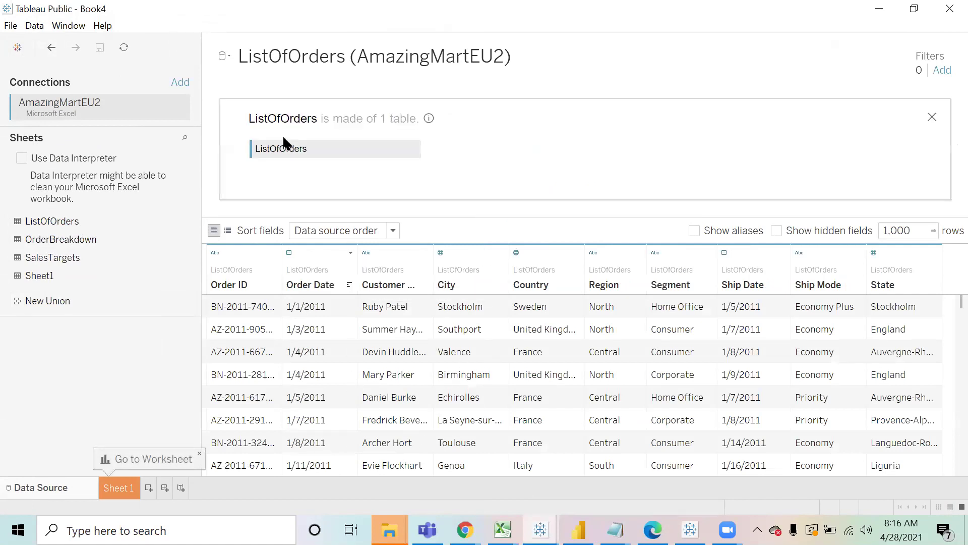
pyautogui.moveTo(76, 239); pyautogui.dragTo(537, 154)
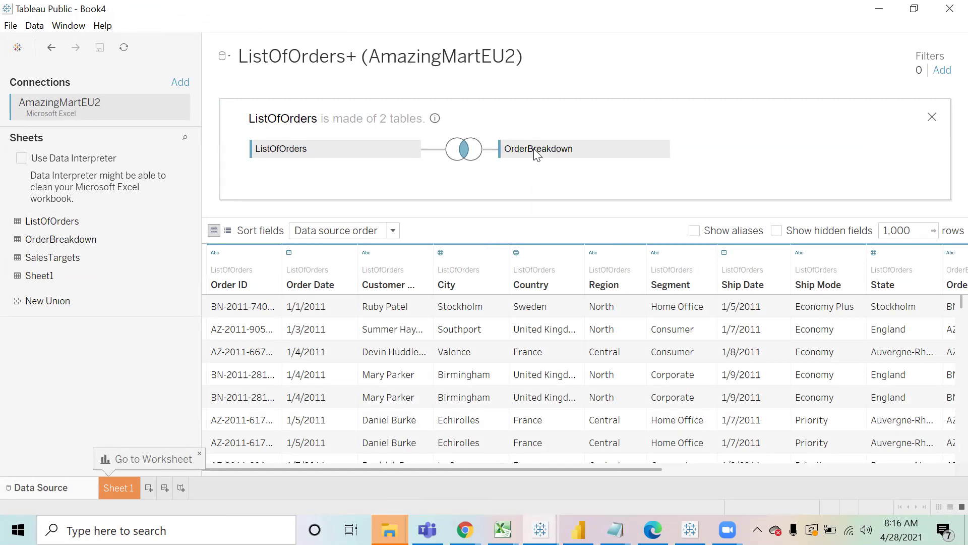
# - Try the left and right join types between ListOfOrders and OrderBreakdown, and go back to the inner join
pyautogui.click(466, 153)
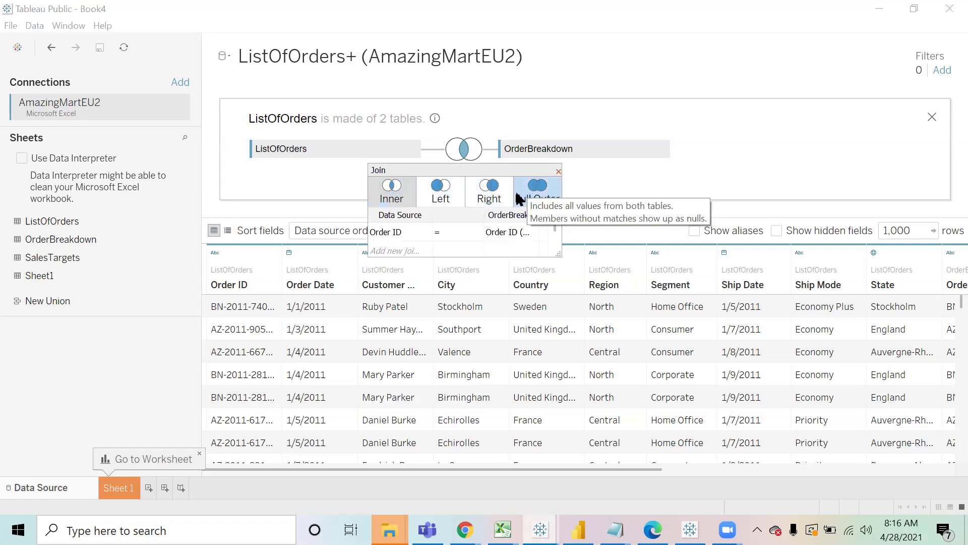
pyautogui.click(447, 198)
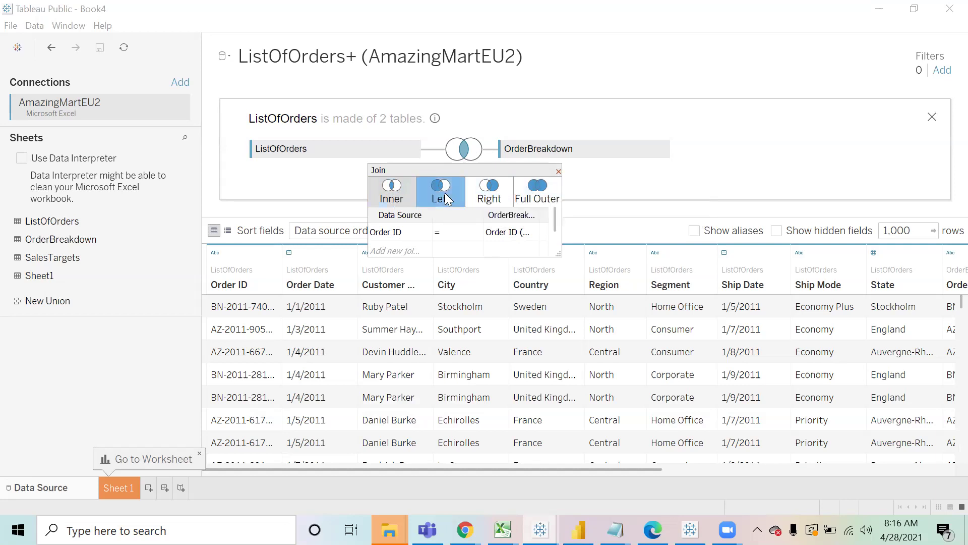
pyautogui.click(490, 200)
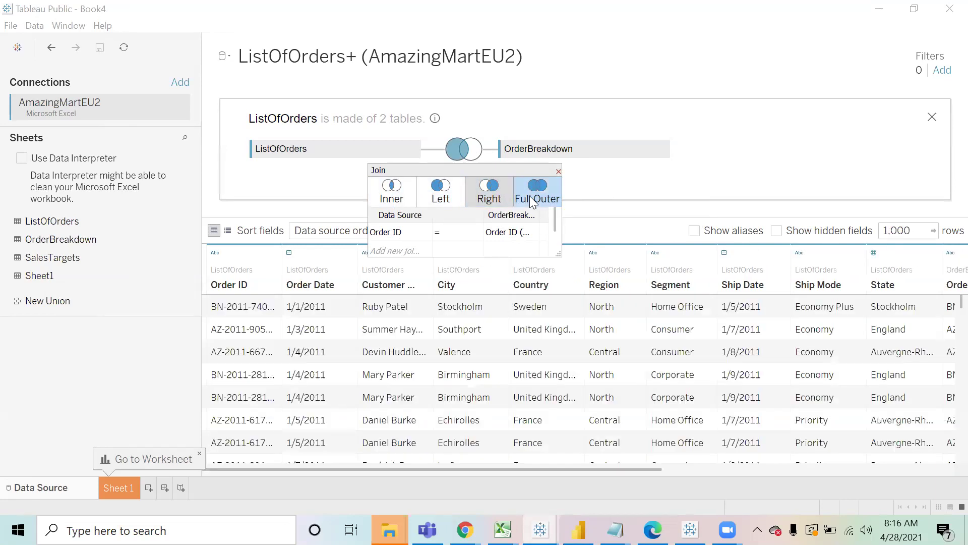
pyautogui.click(391, 187)
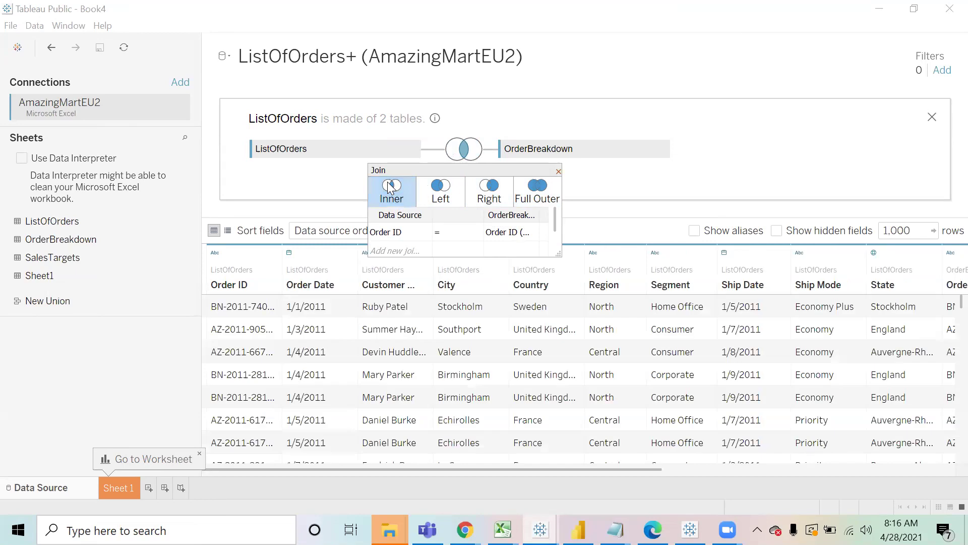